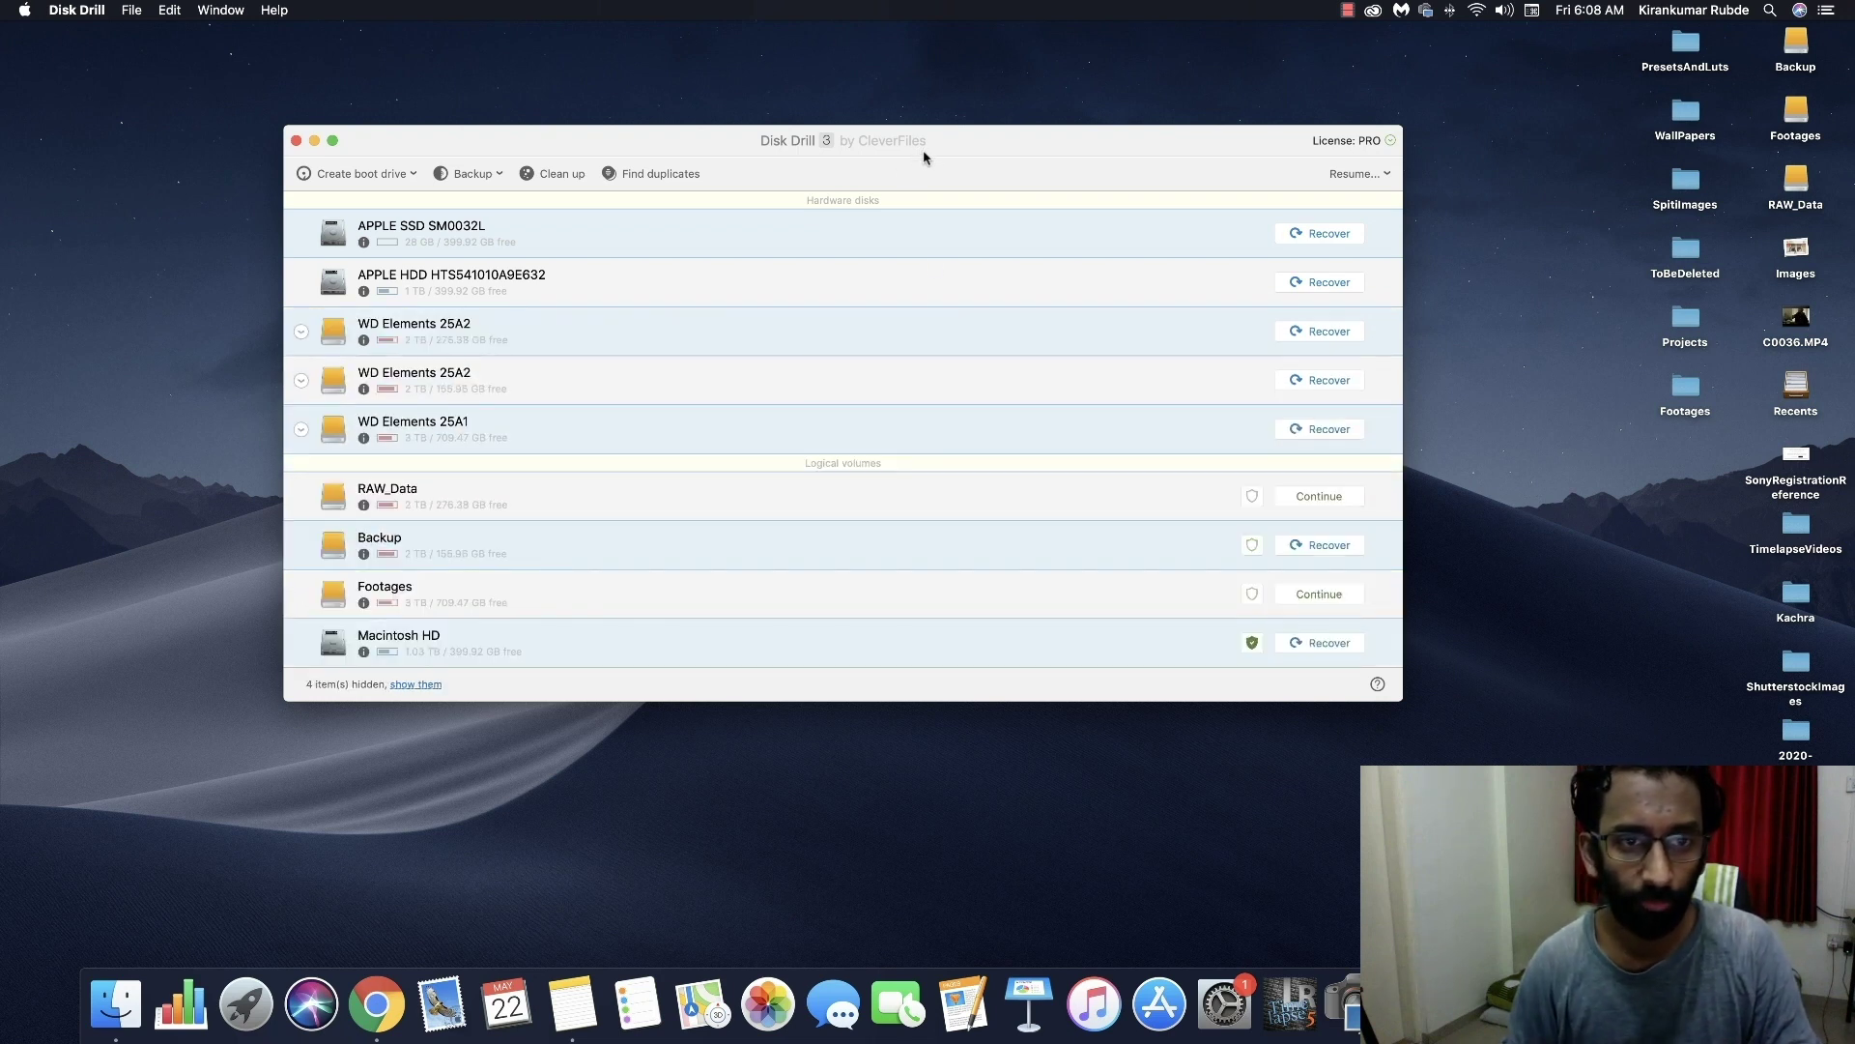
Step: Shift the Disk Drill window about 200 pixels to the right
drag(936, 159, 1129, 154)
Step: Start the Backup drive recovery scan and open its found-items results
click(1521, 541)
click(1066, 197)
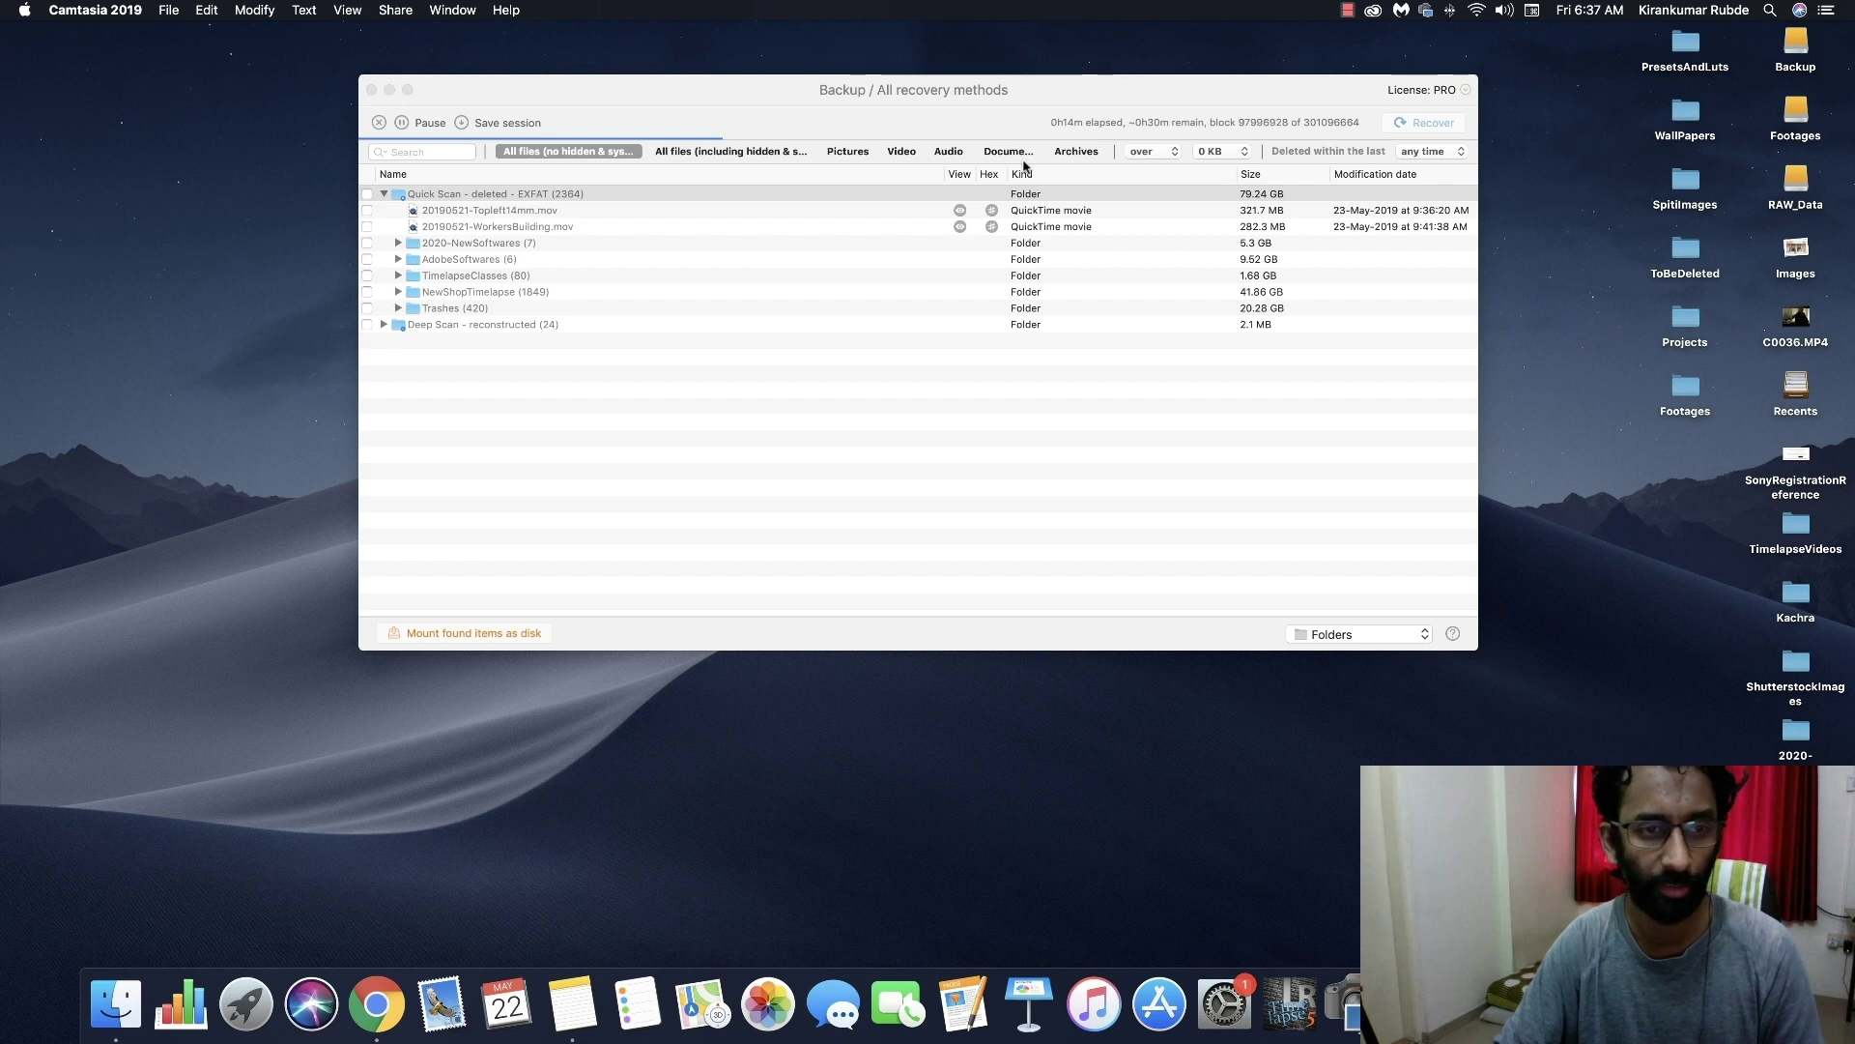
Step: Expand the RAW_Data 2020-NewSoftwares and Deep Scan reconstructed folders, selecting Quick Scan deleted, then filter pictures
click(399, 244)
click(398, 244)
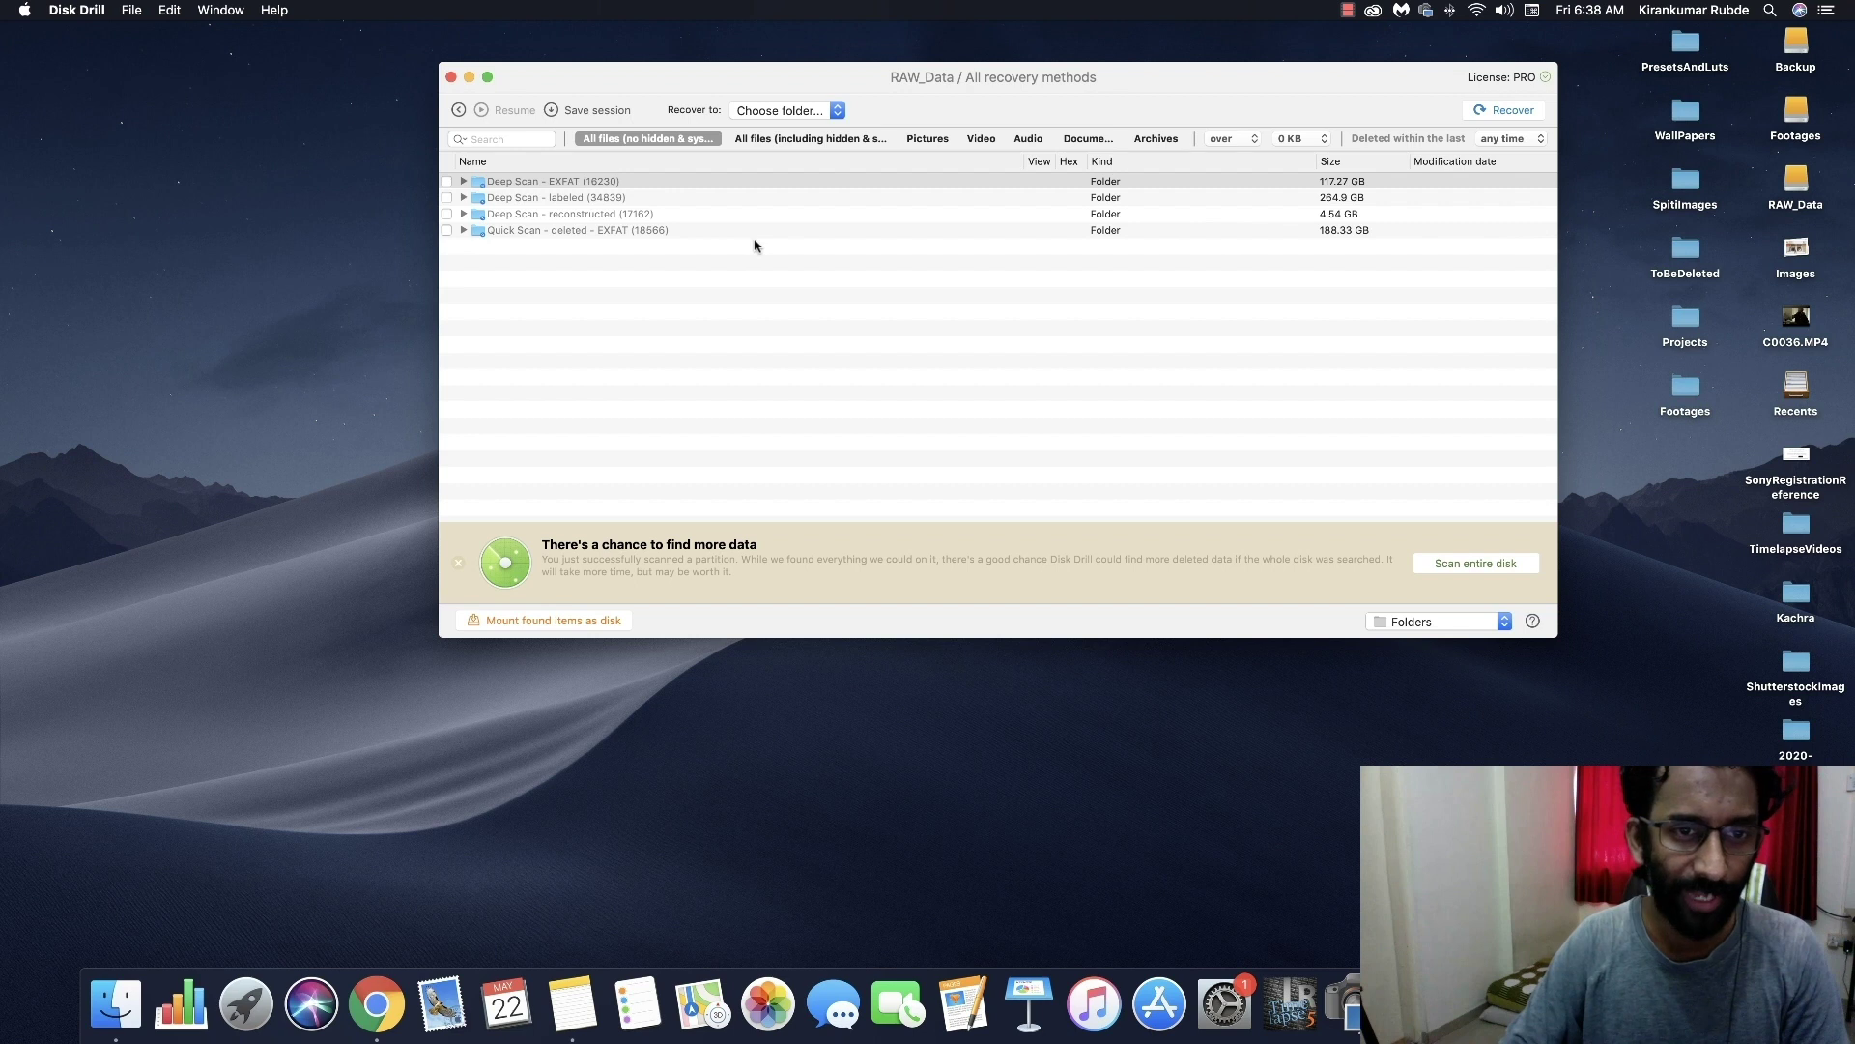
key(super+a)
click(660, 236)
click(464, 214)
click(927, 147)
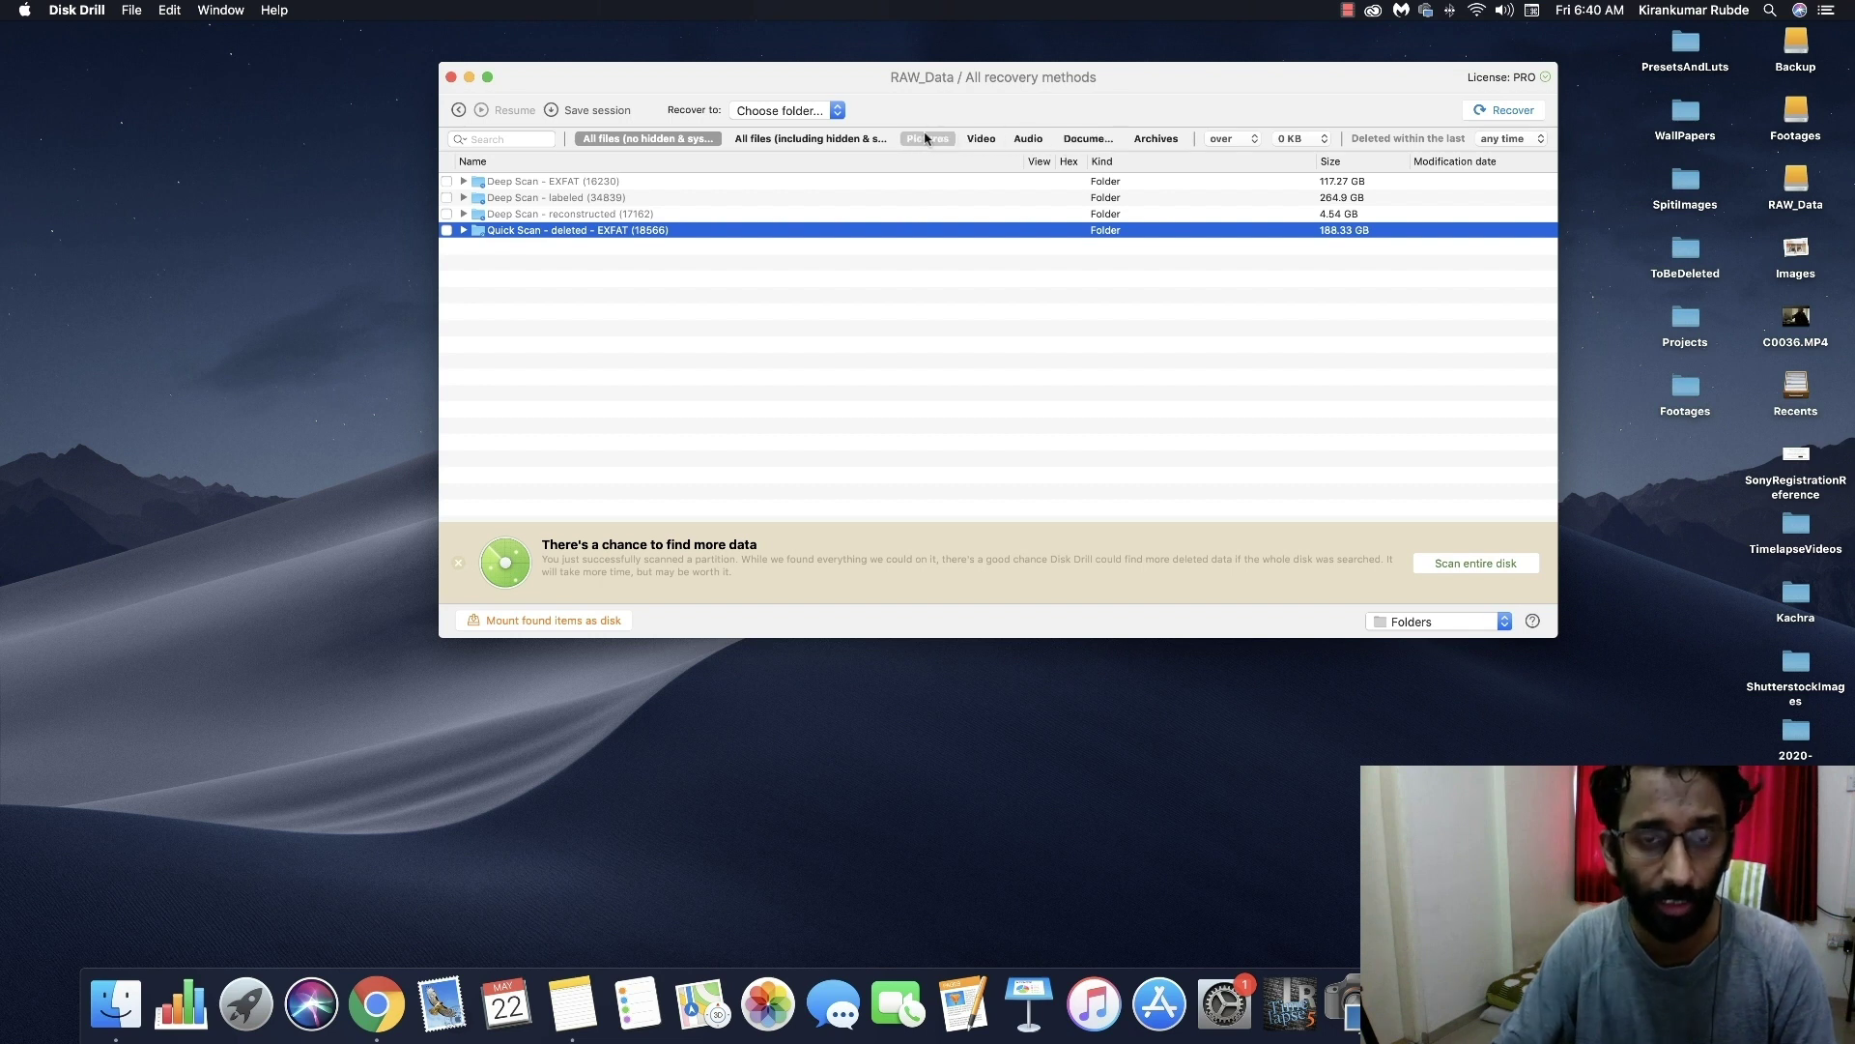
Step: Apply the Pictures filter, leaving the result view layout unchanged
click(925, 139)
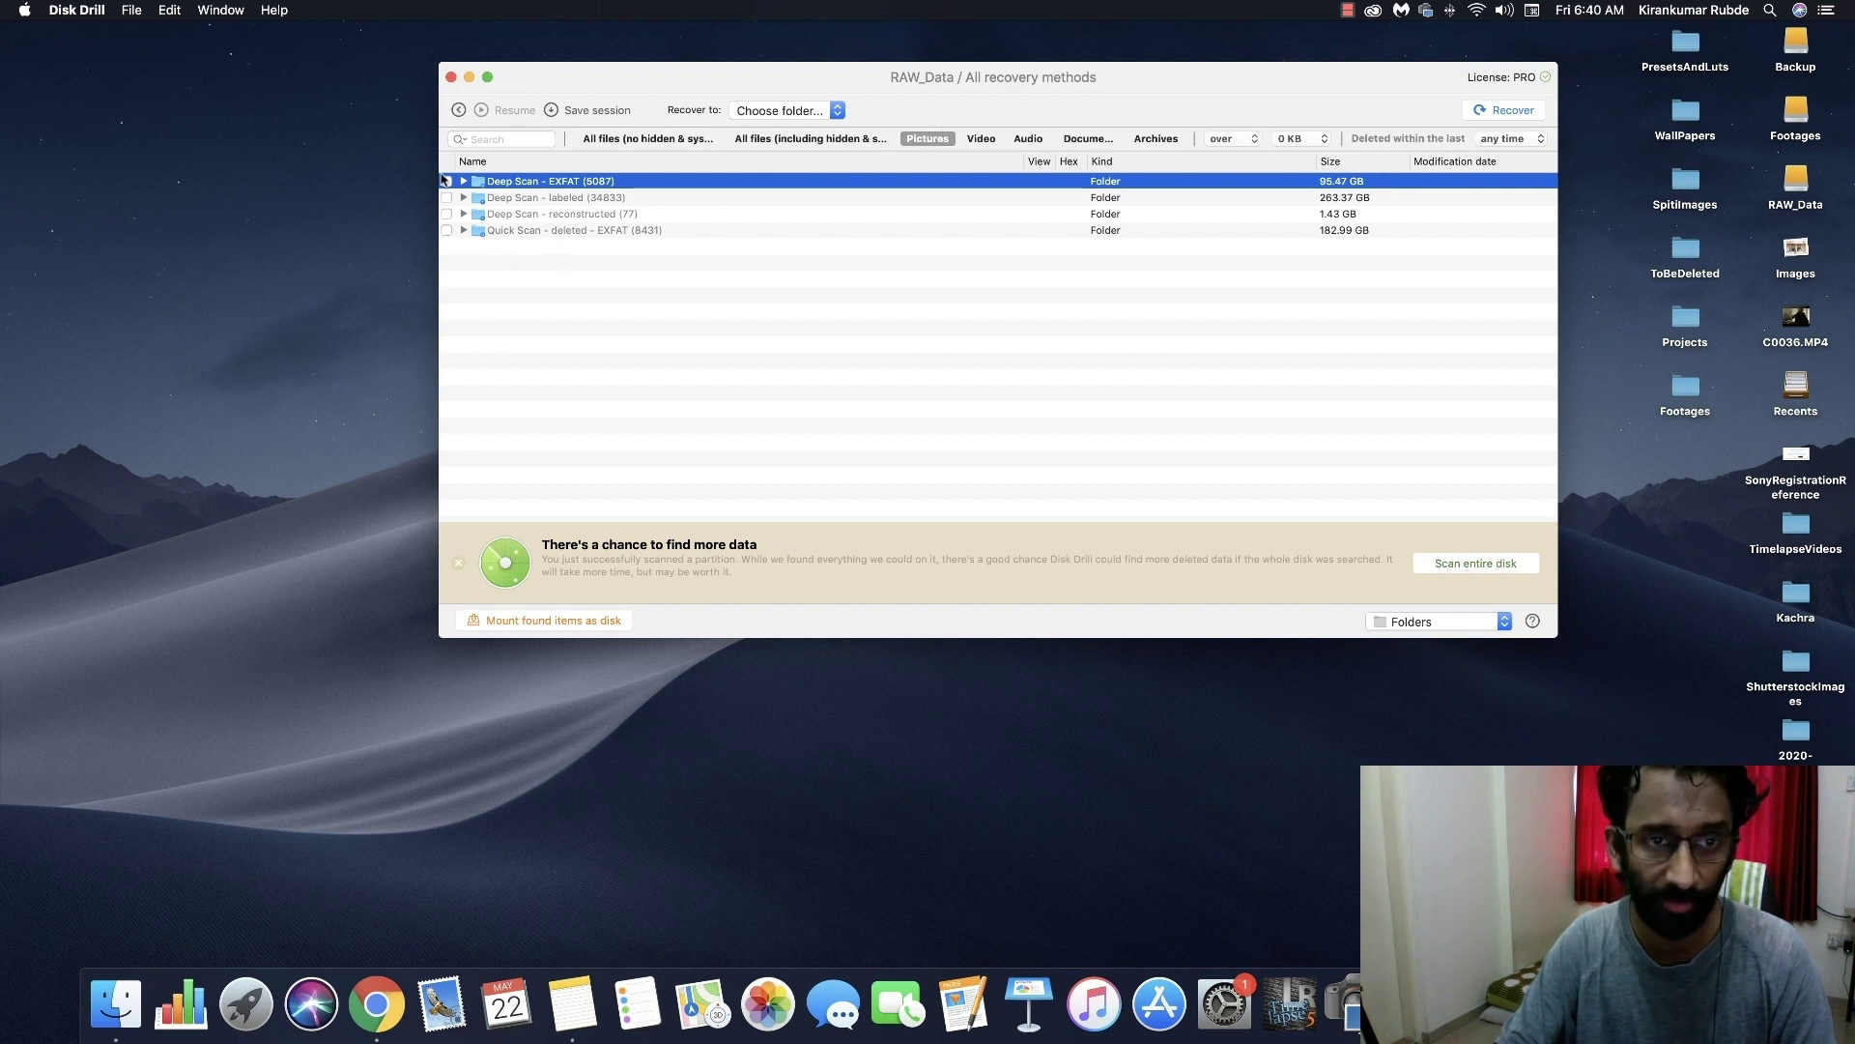
click(1417, 623)
key(Escape)
Step: Expand Quick Scan - deleted and 20190120-HemantPics, then select one of its CR2 files
click(464, 230)
click(506, 249)
click(564, 237)
scroll(652, 295, down, 10)
scroll(652, 294, down, 10)
click(652, 292)
Step: Switch the results to the Icons grid, then back to the Folders list
click(1568, 599)
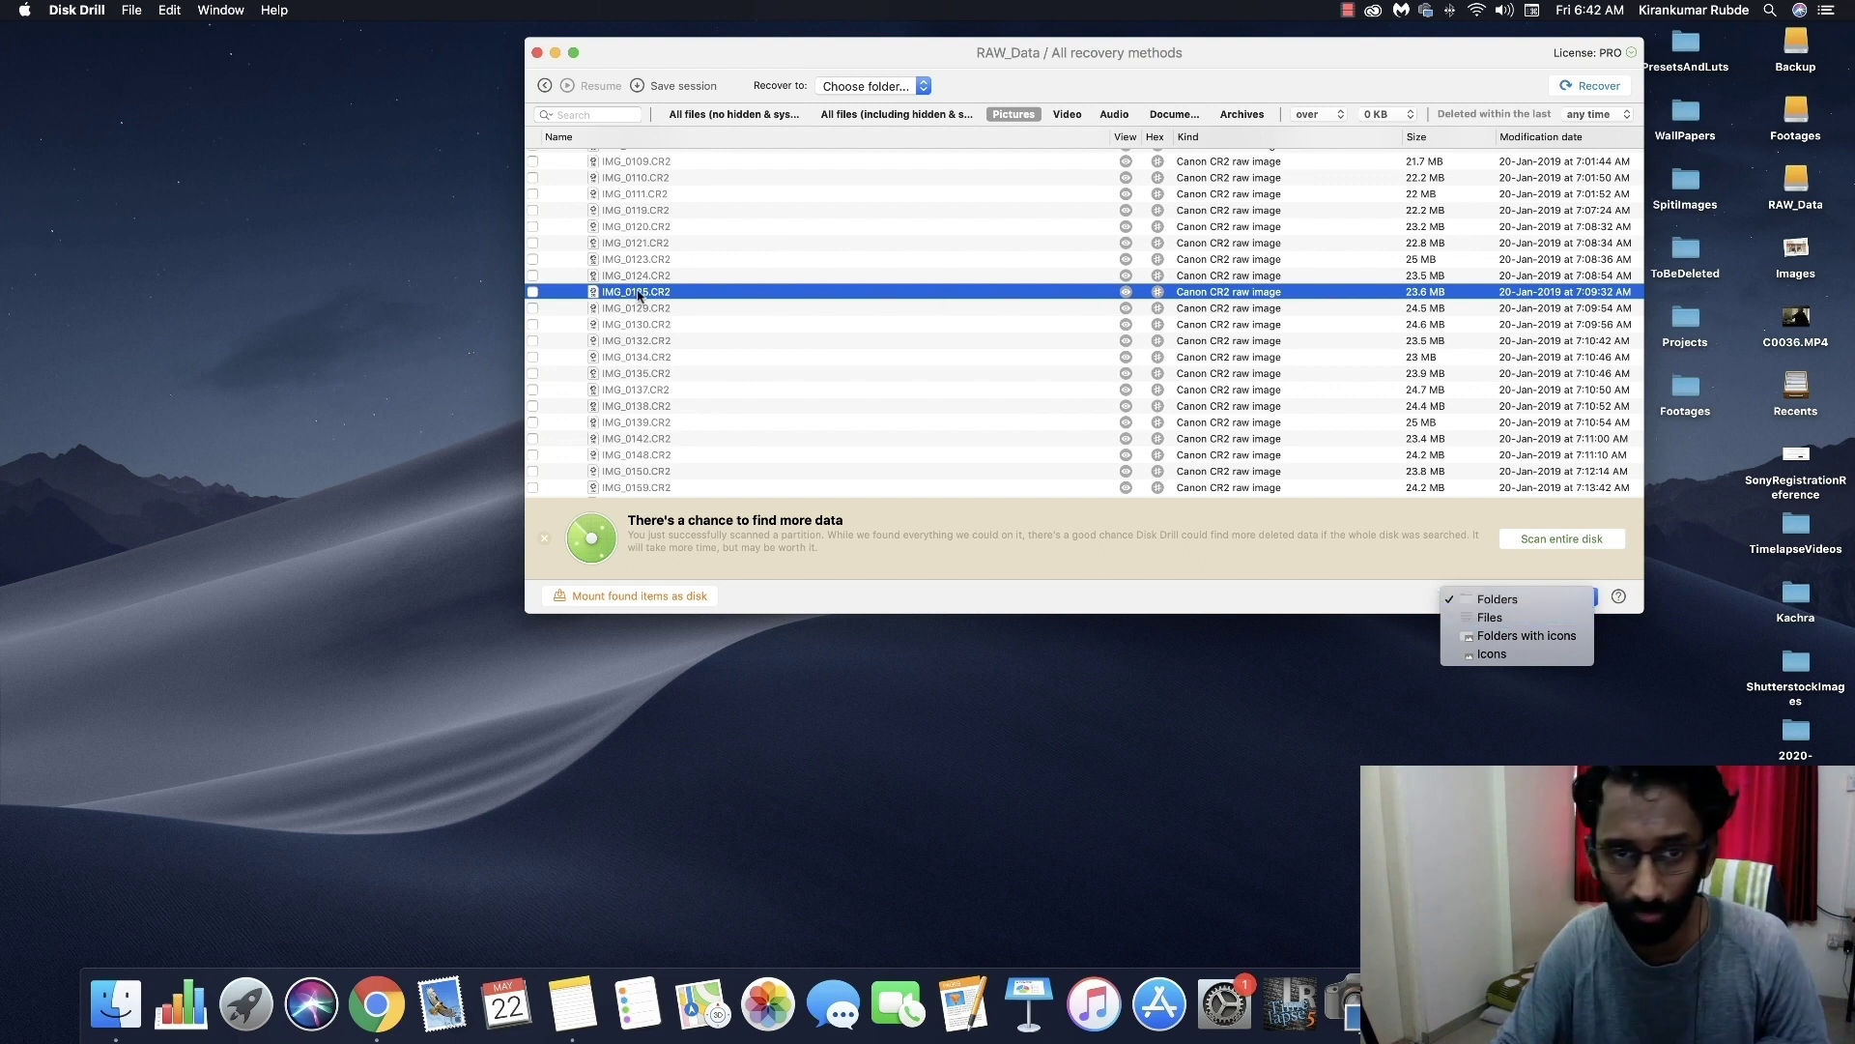
click(1512, 657)
click(1514, 547)
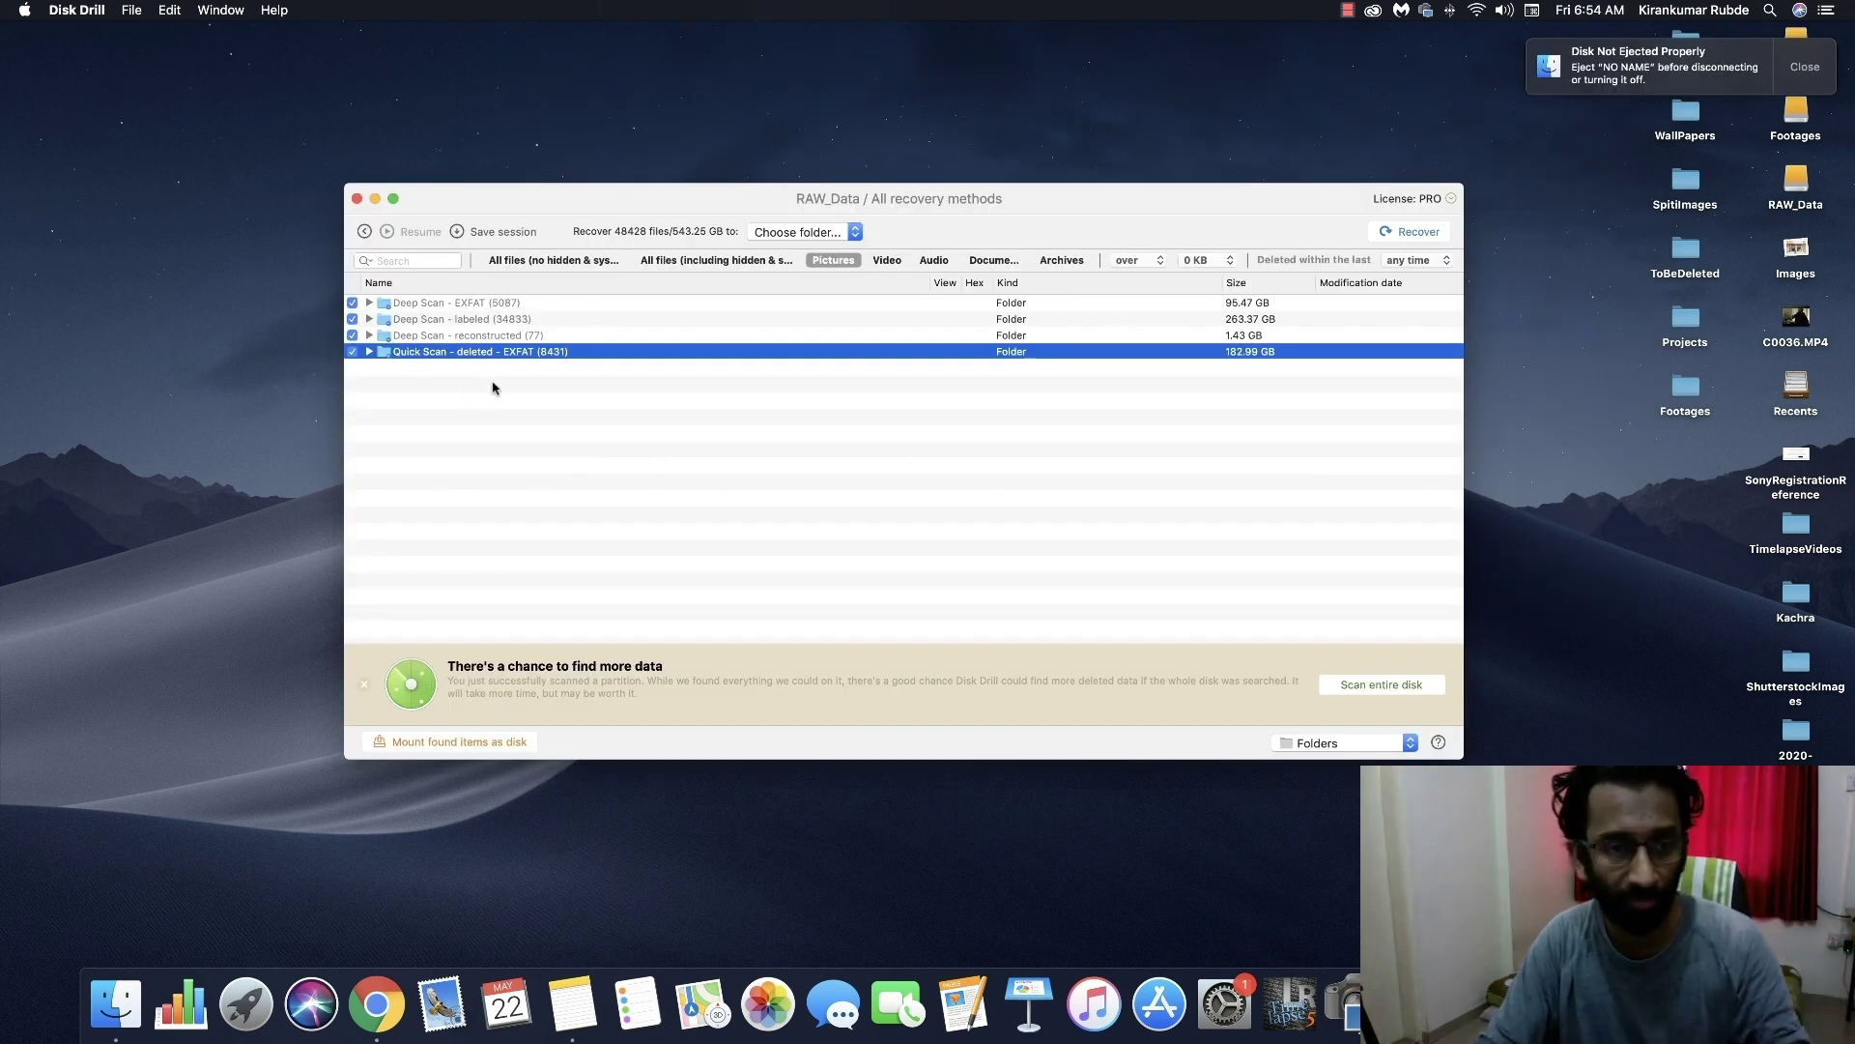
Step: Tick 20190120-HemantPics for recovery, keeping the size filter at 0 KB and the time range at any time
click(369, 319)
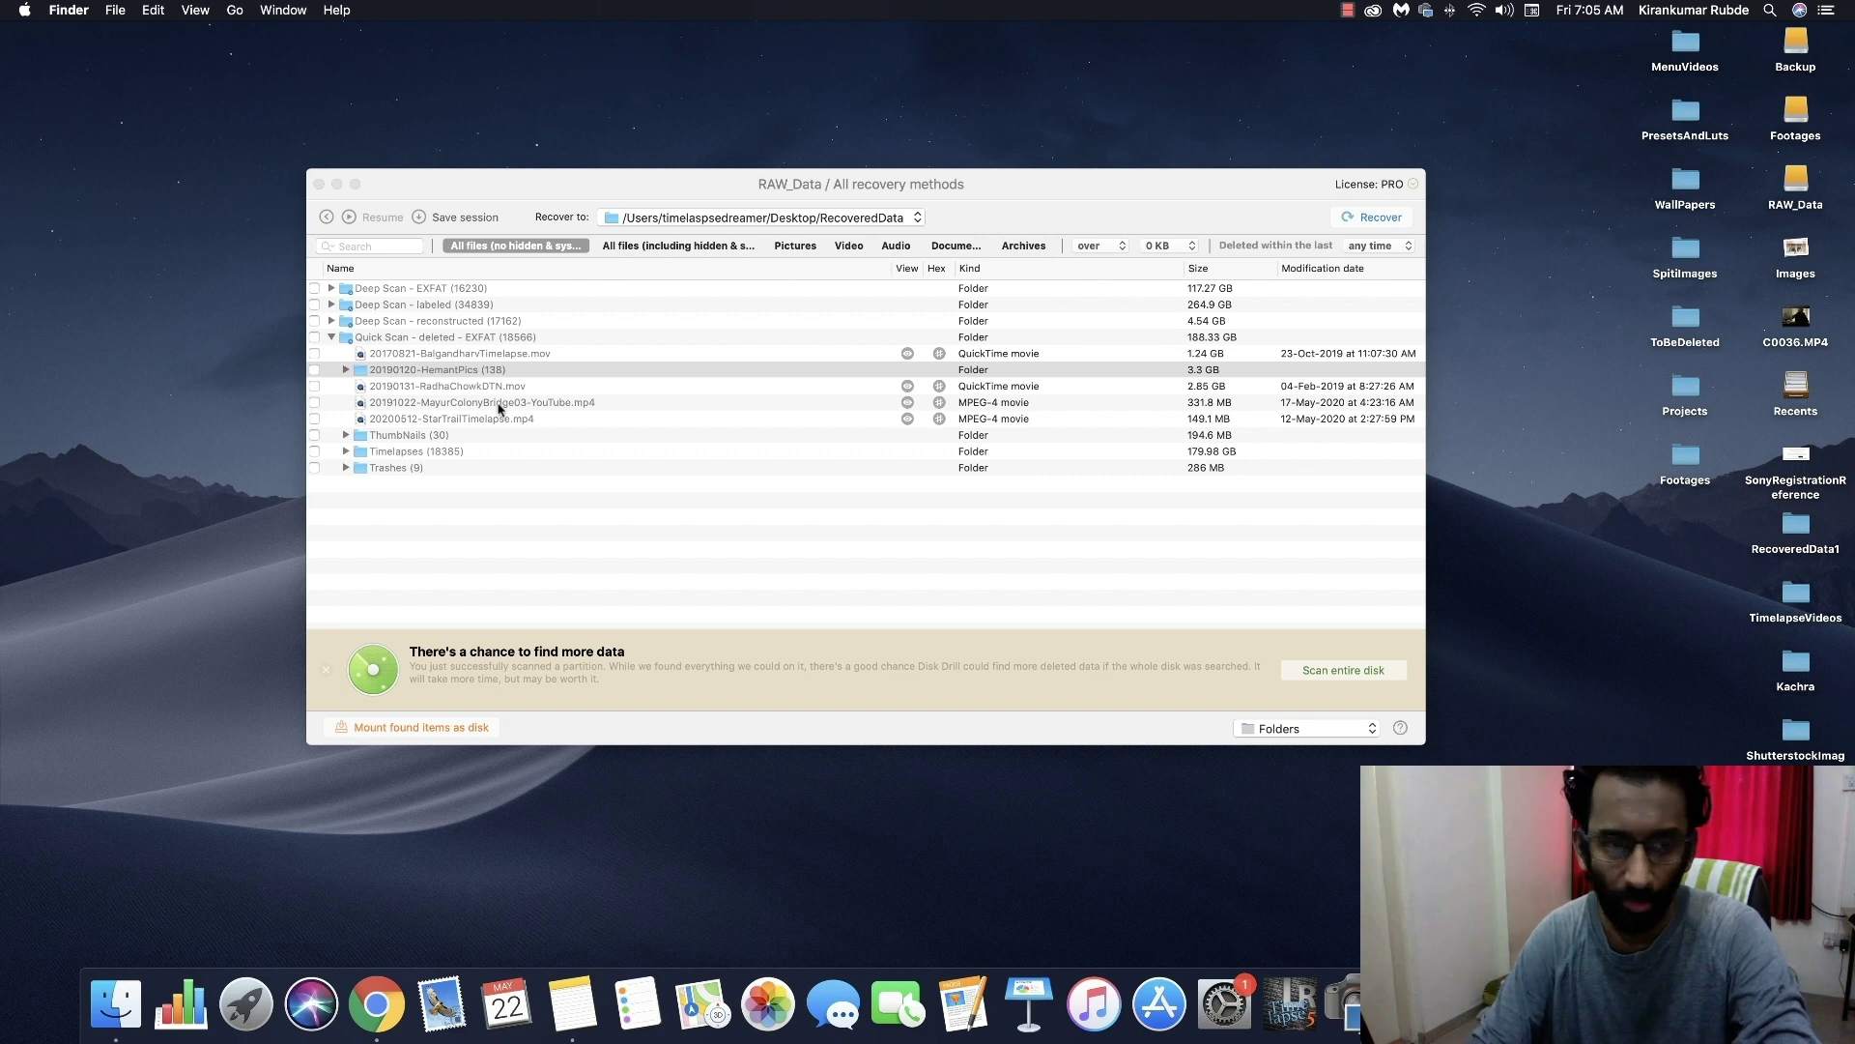
click(314, 369)
click(1168, 245)
click(1394, 250)
click(1395, 249)
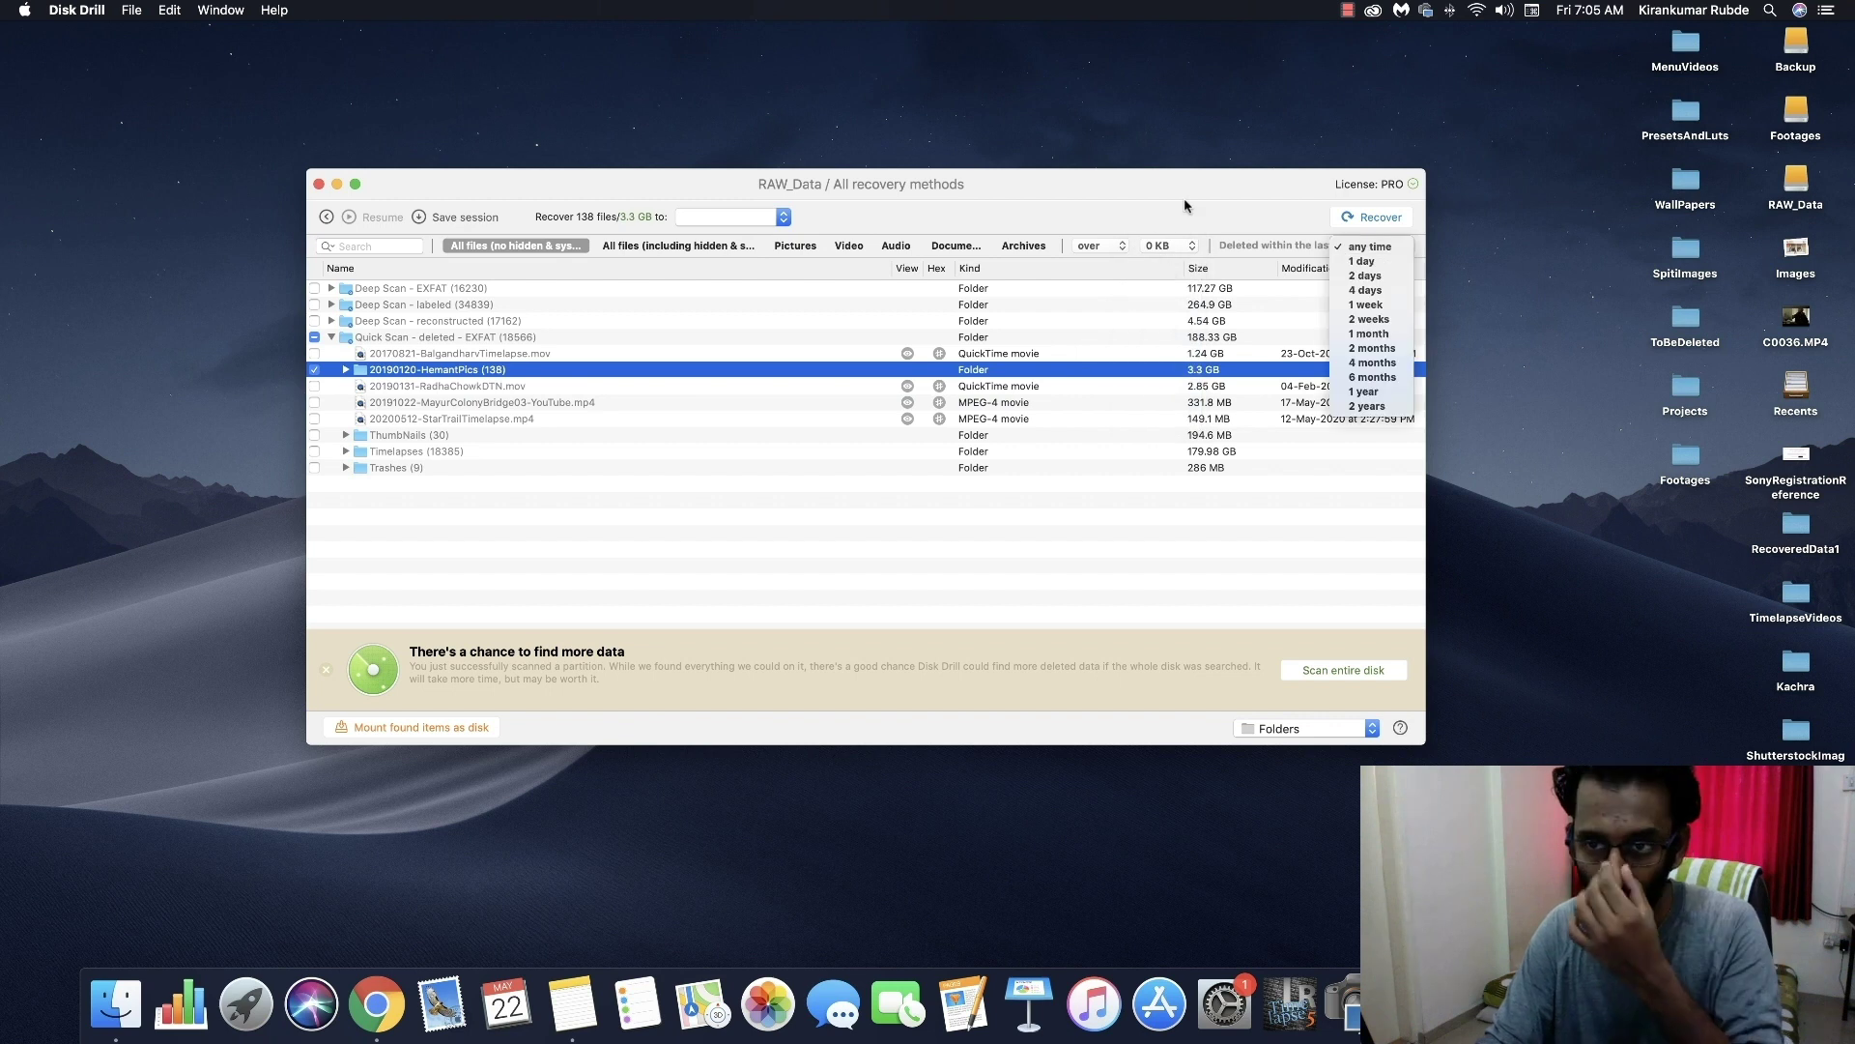
click(1212, 218)
Step: Recover the marked folder into a new Desktop folder named RecoveredData
click(314, 370)
click(784, 218)
click(568, 320)
click(633, 218)
text(RecoveredData)
click(1026, 340)
click(1378, 219)
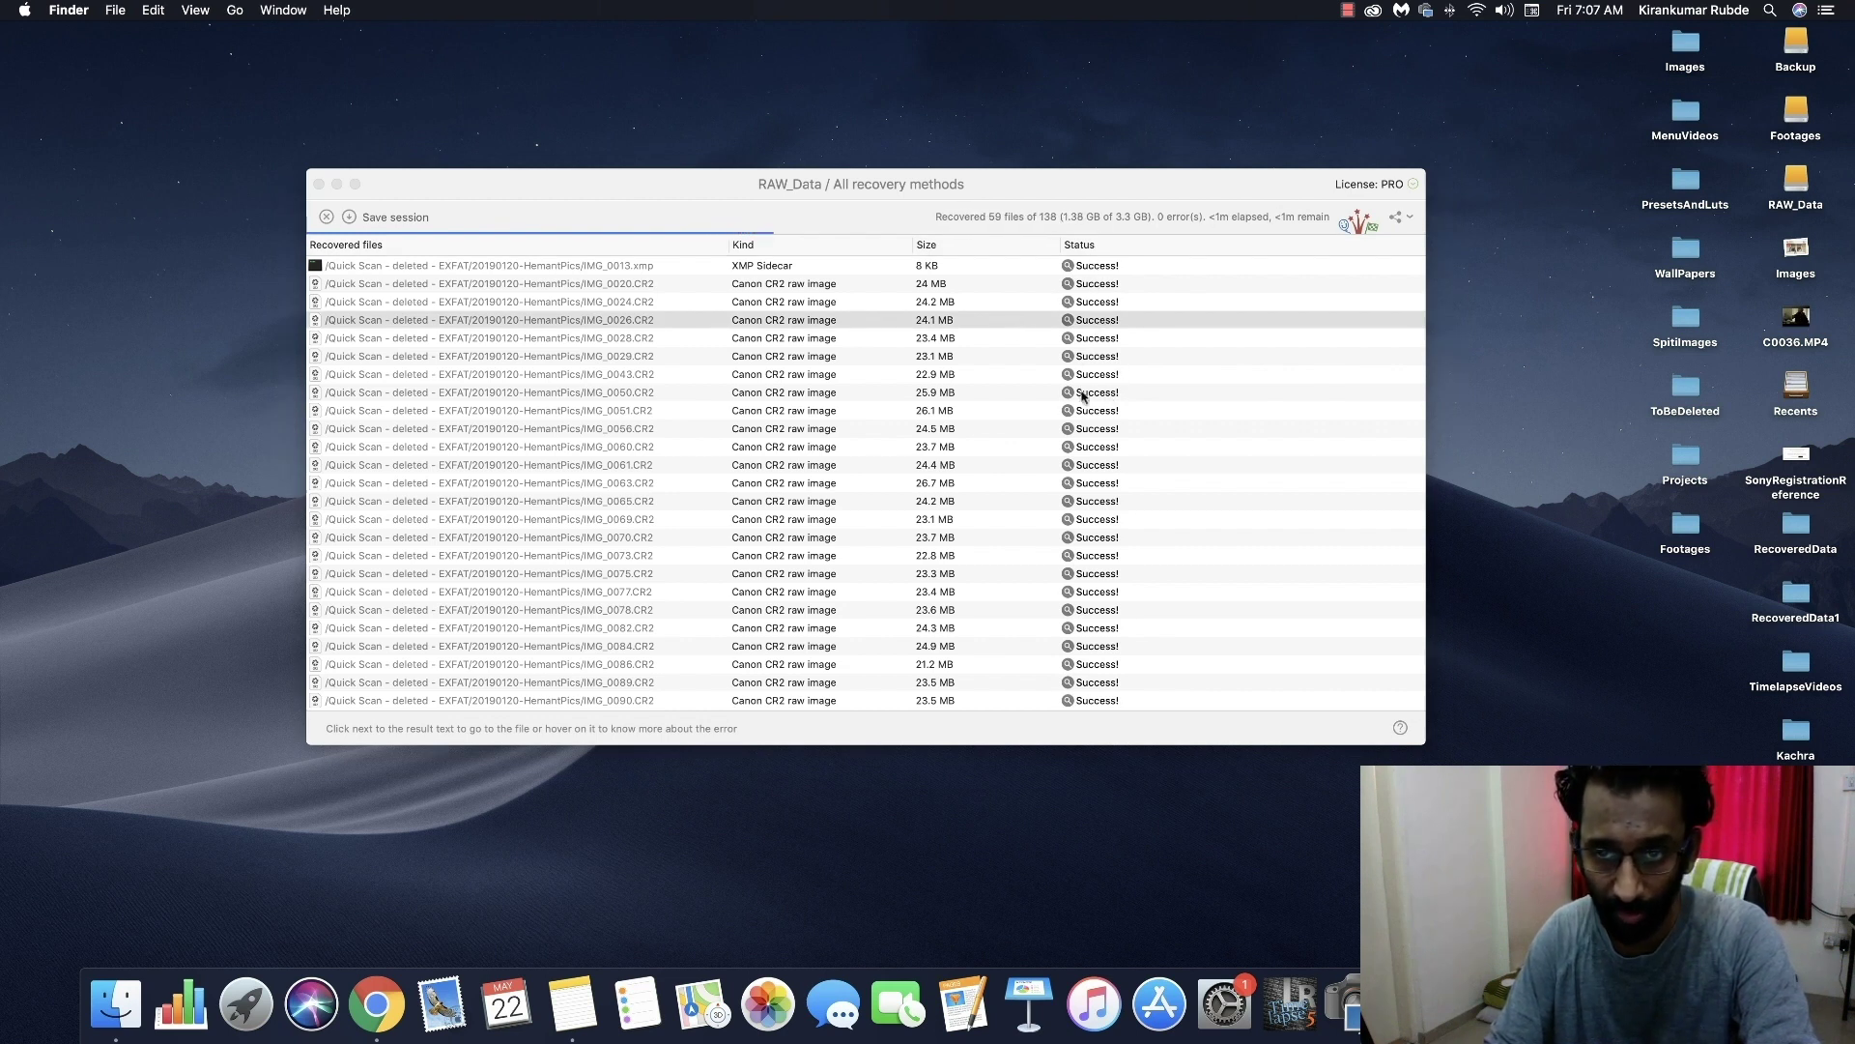
Step: Review the log of 138 recovered files, selecting IMG_0270.CR2 and nudging the window up
scroll(1097, 382, down, 5)
click(828, 188)
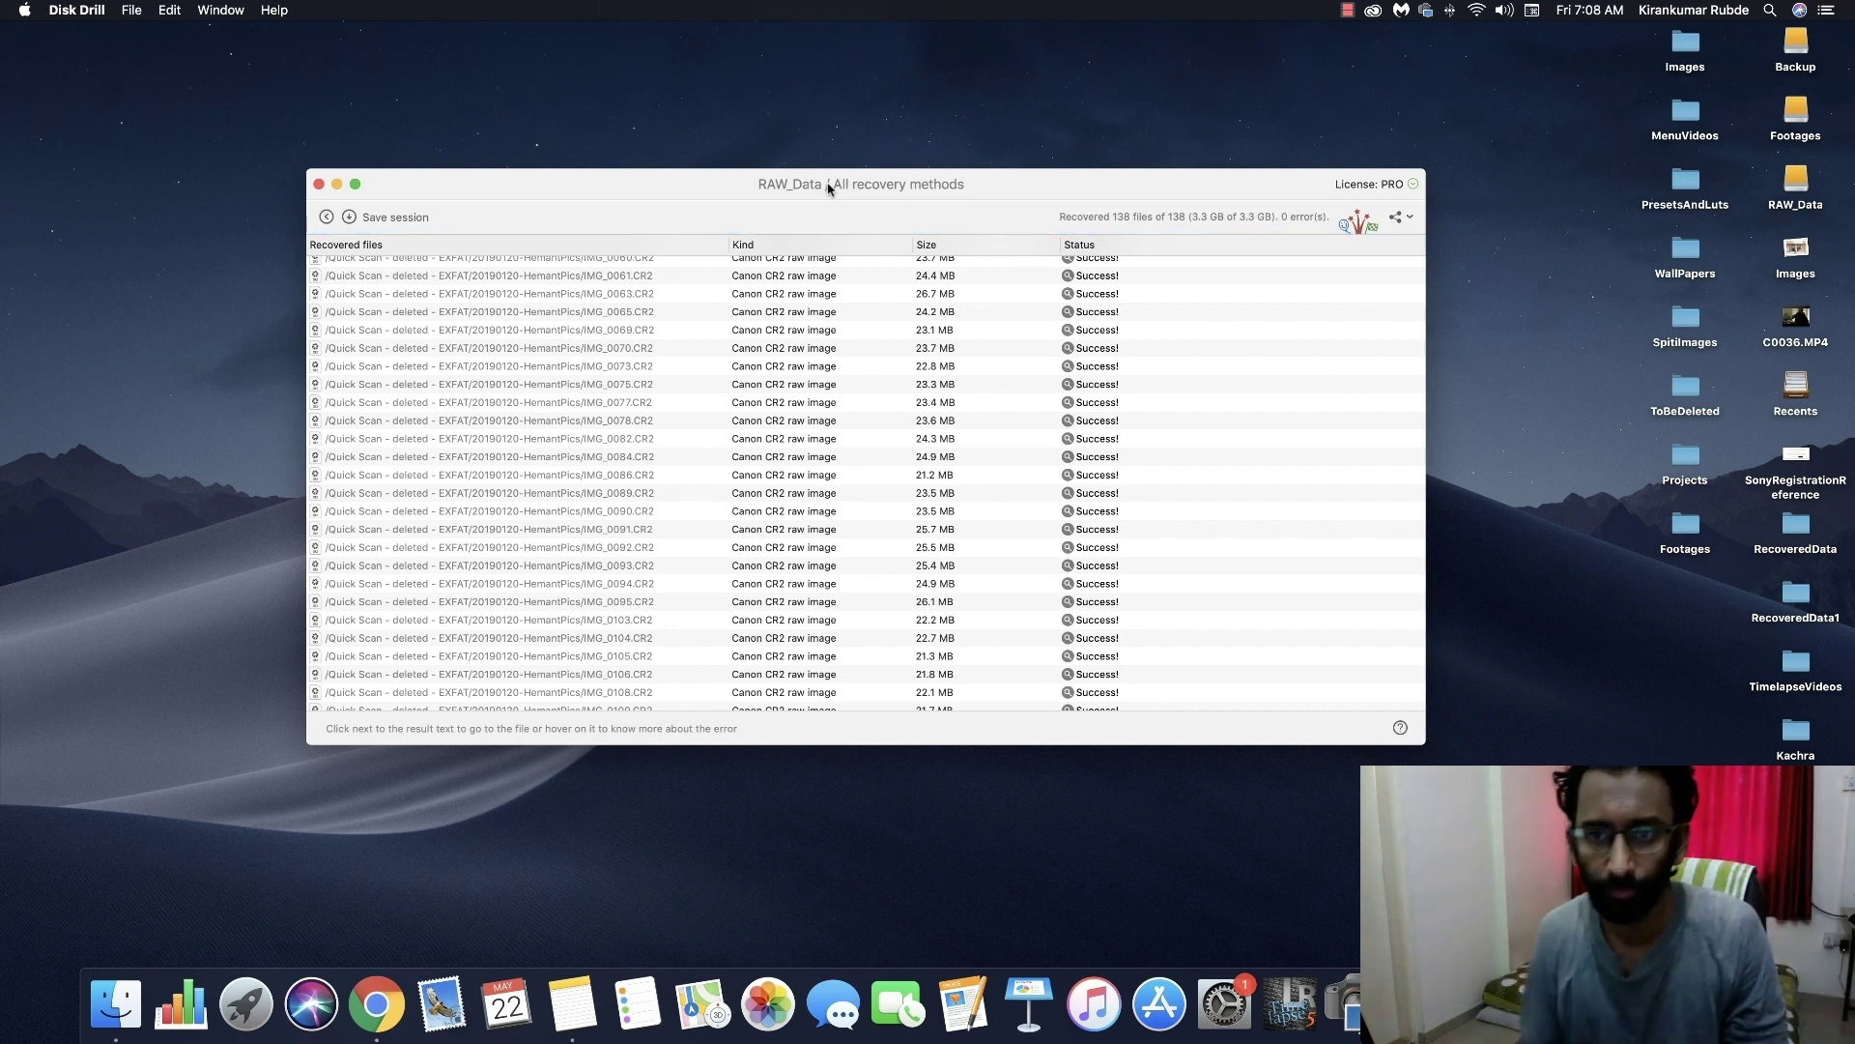
click(495, 366)
drag(635, 183, 625, 141)
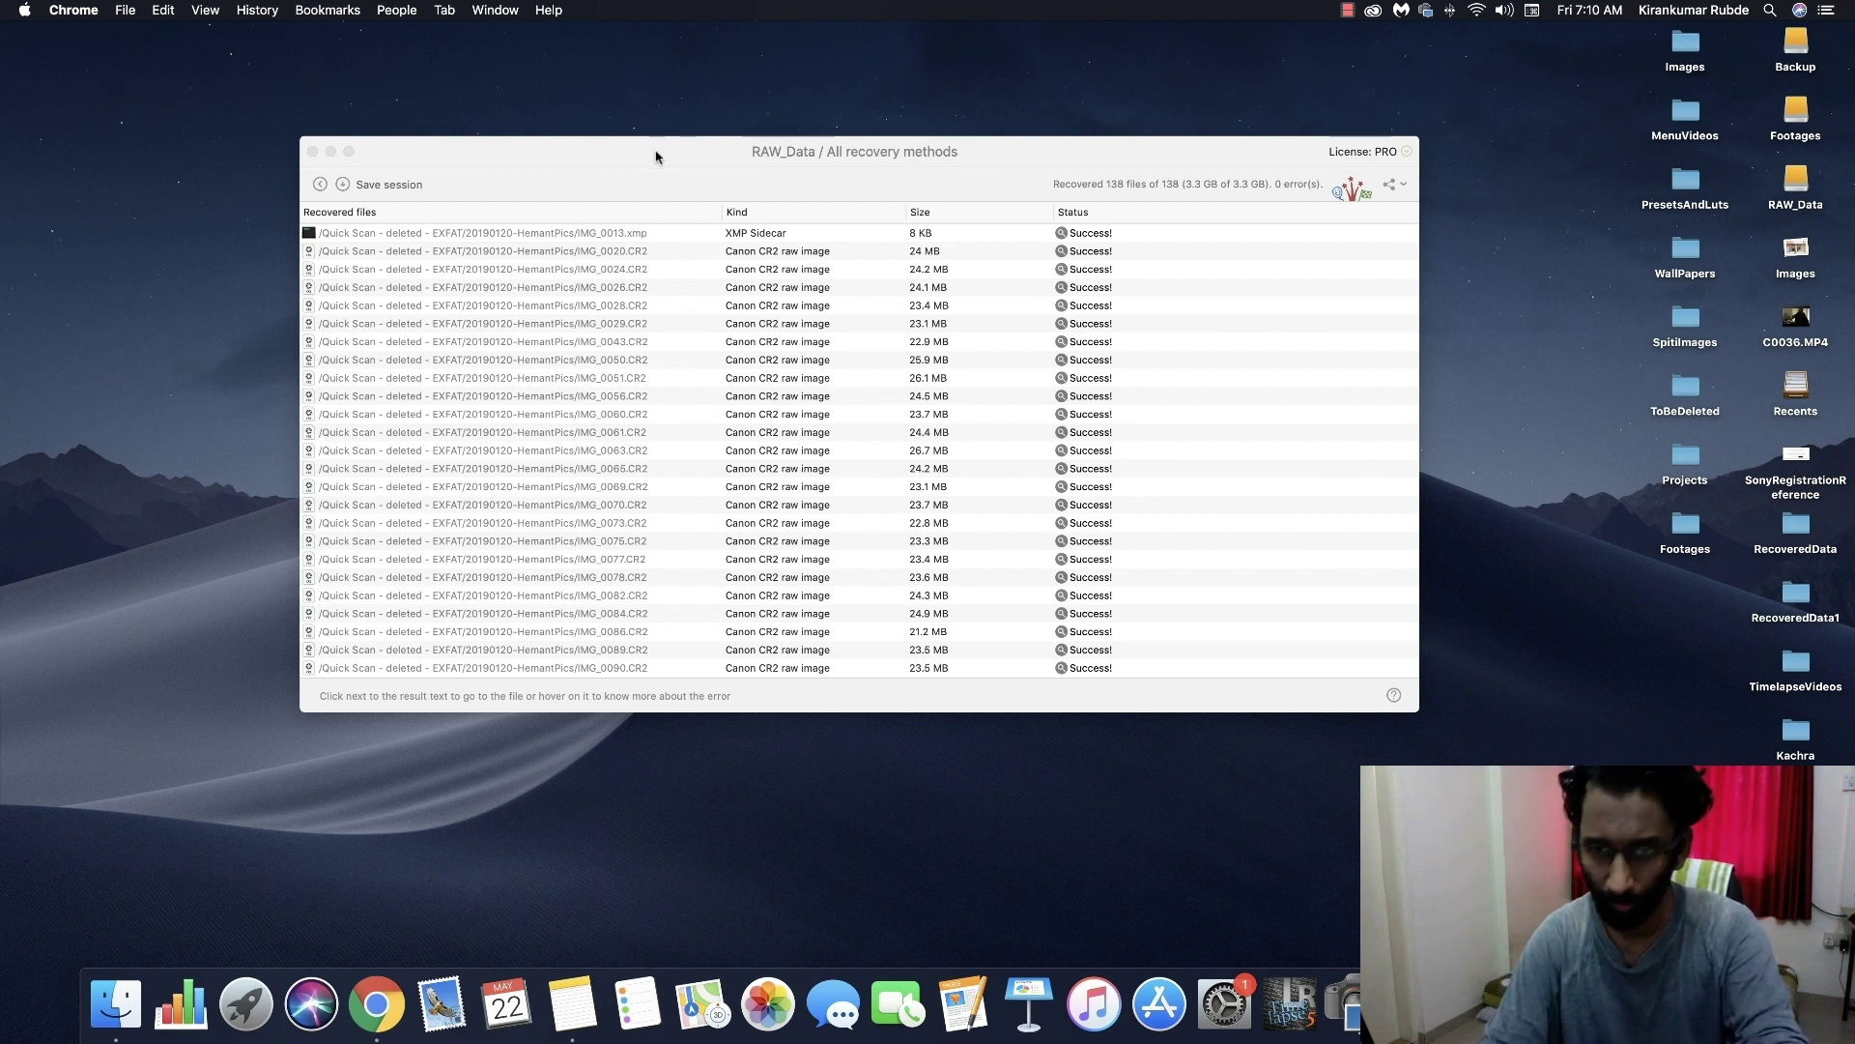